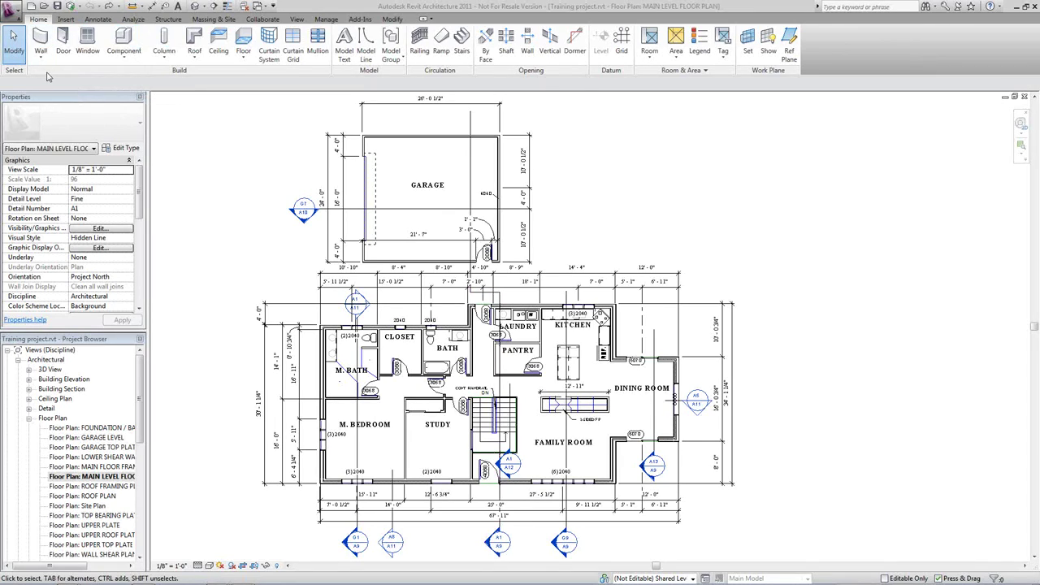
# Step: Review the available options for placing components, columns, roofs and rooms in the main level floor plan
pyautogui.click(121, 65)
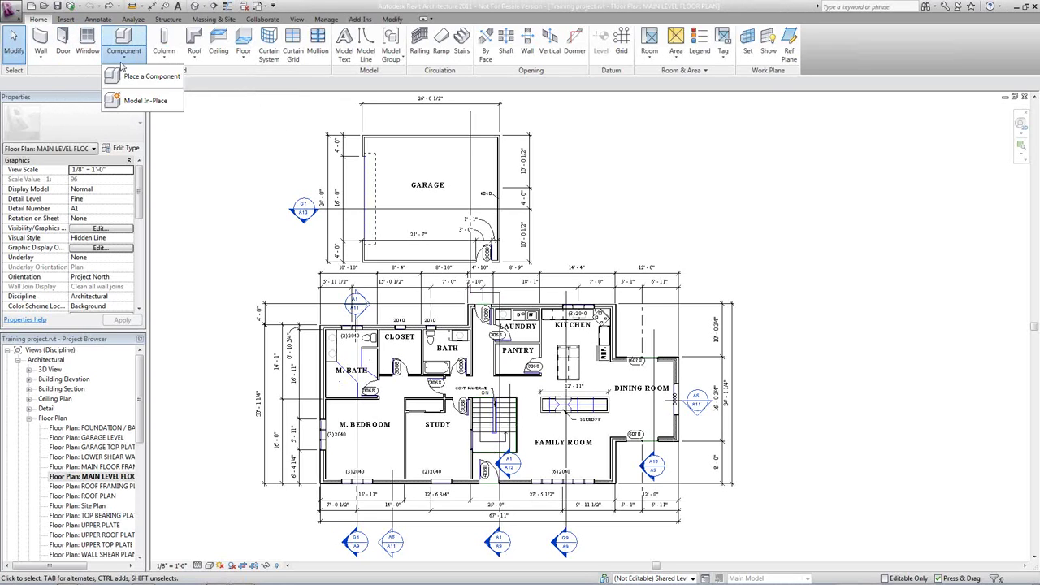
pyautogui.click(161, 61)
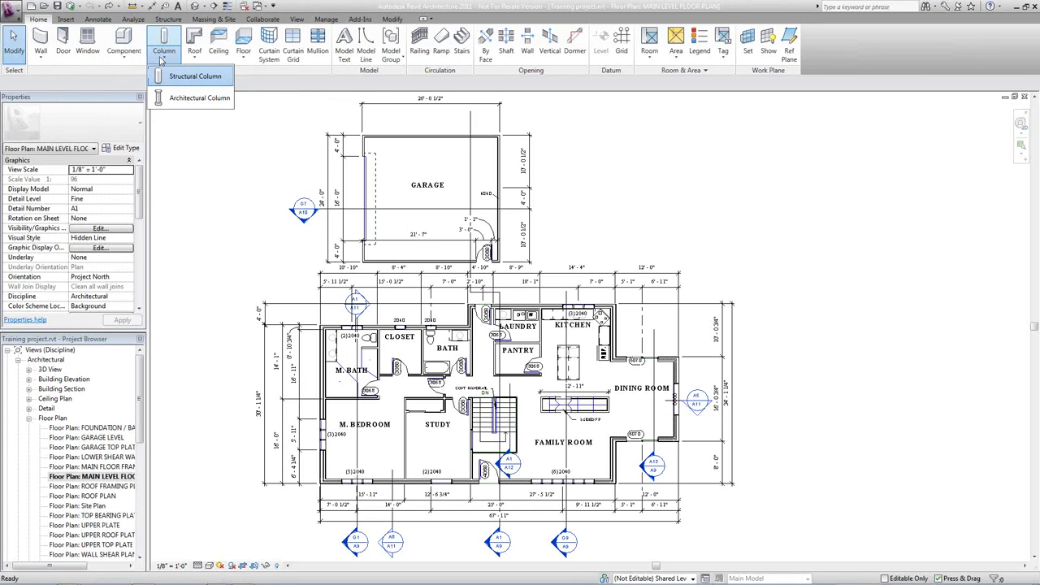
pyautogui.click(194, 60)
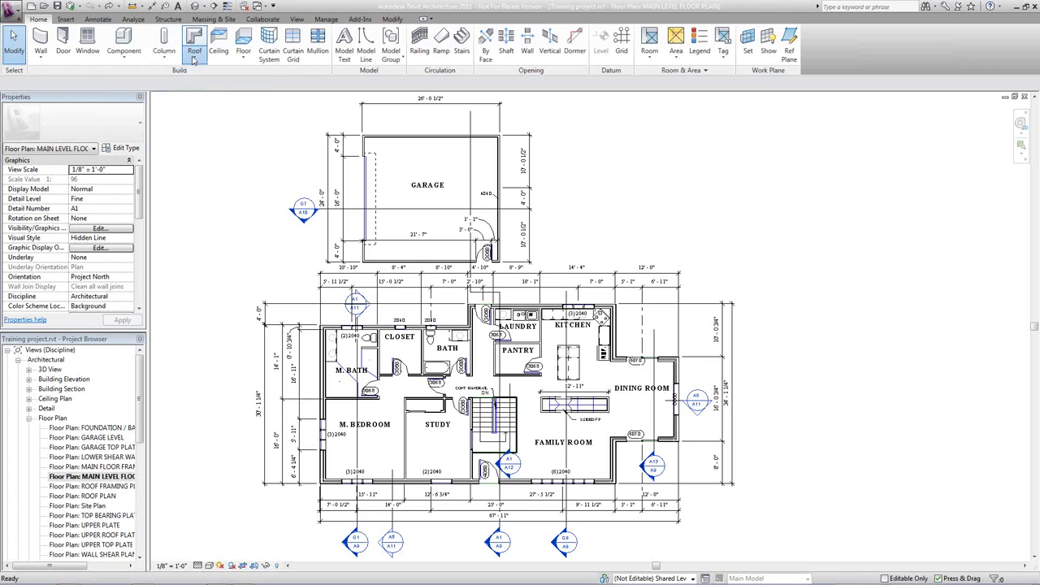
pyautogui.click(193, 59)
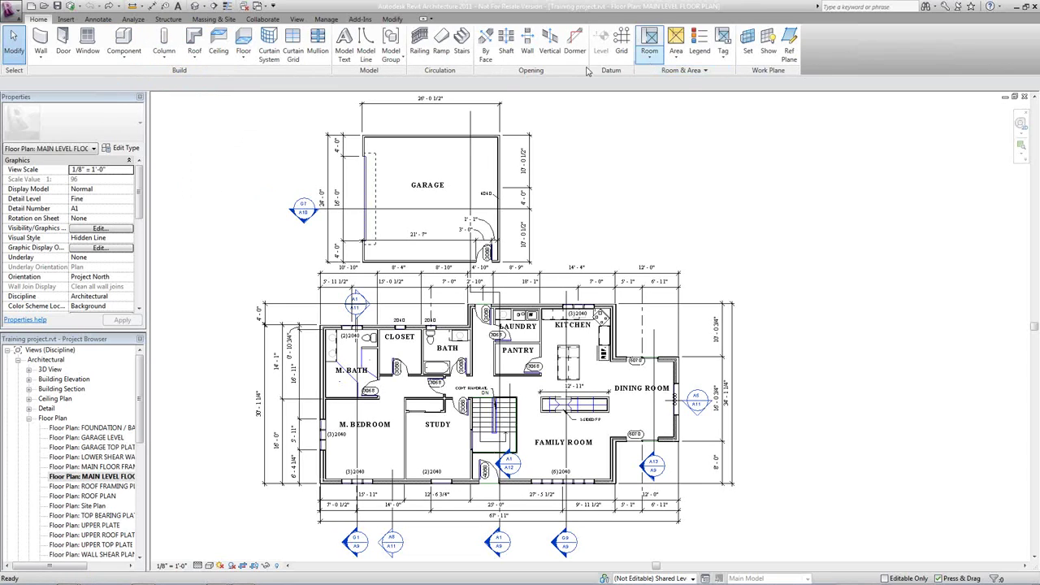
pyautogui.click(654, 60)
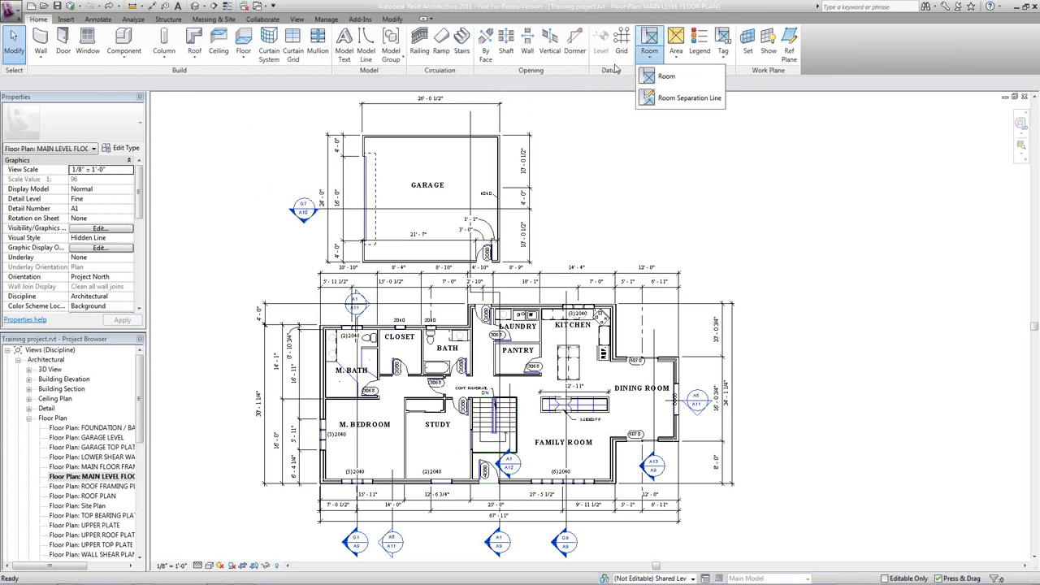
# Step: Review the linking and decal options, and inspect the project's managed links for CAD formats, Revit files and DWF markups
pyautogui.click(64, 20)
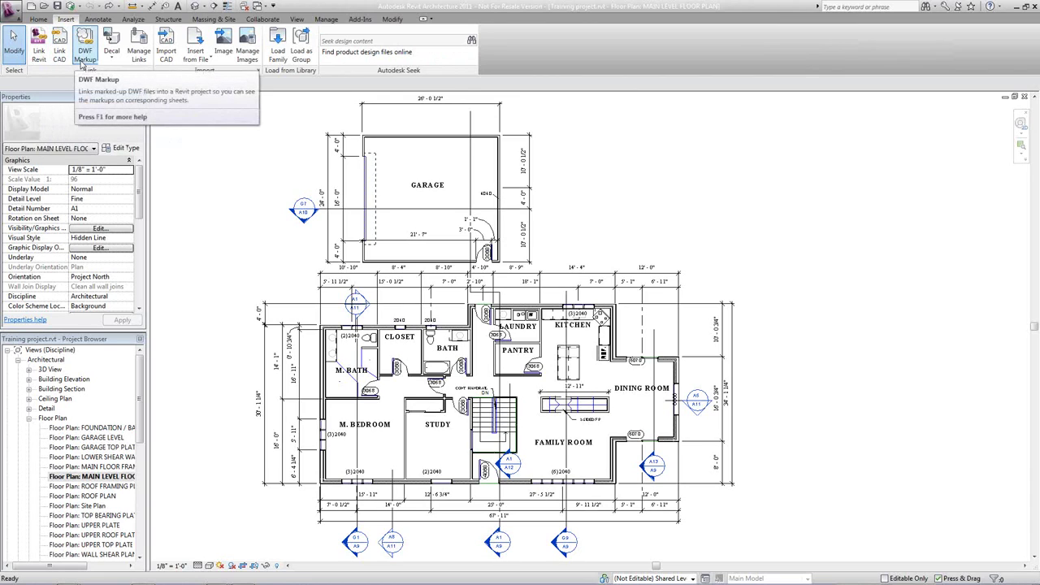
pyautogui.click(108, 64)
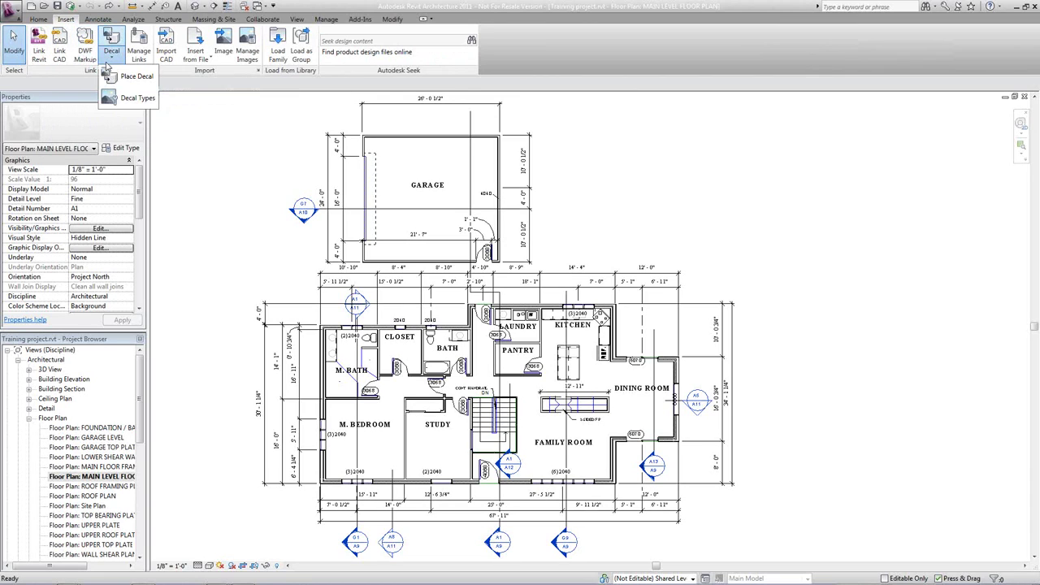
pyautogui.click(137, 52)
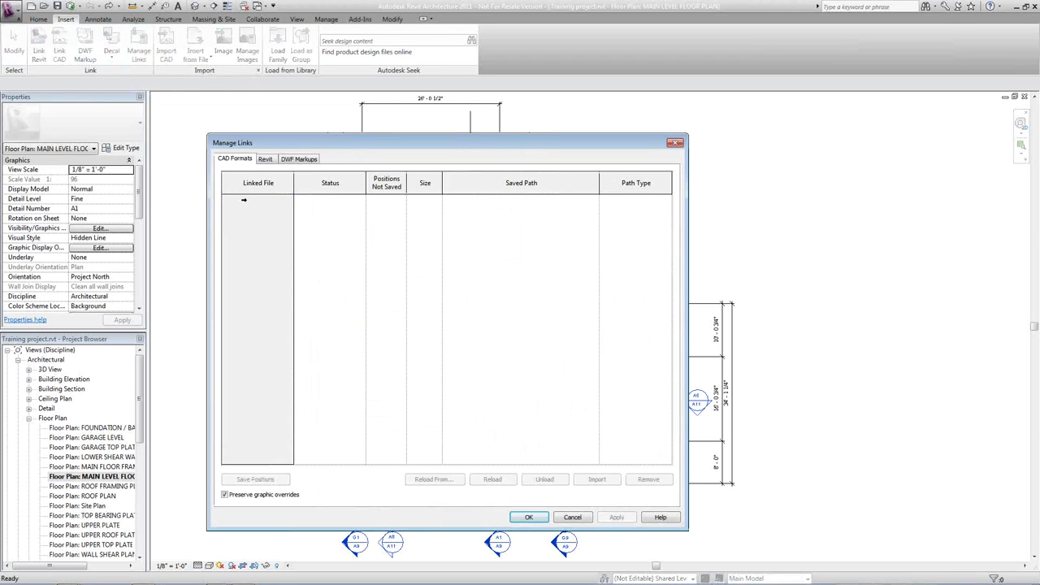
pyautogui.click(264, 162)
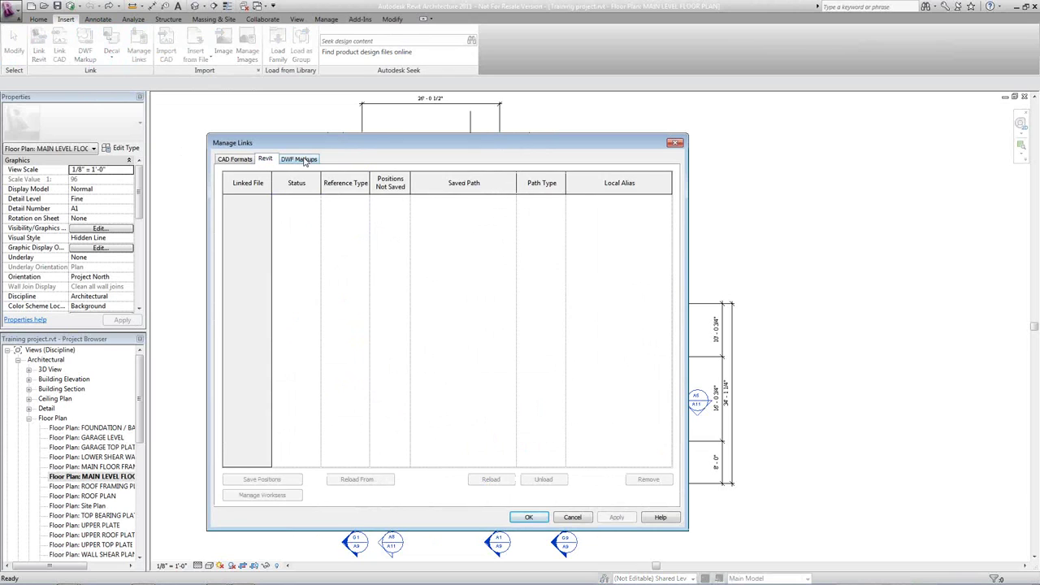
pyautogui.click(307, 161)
pyautogui.click(582, 515)
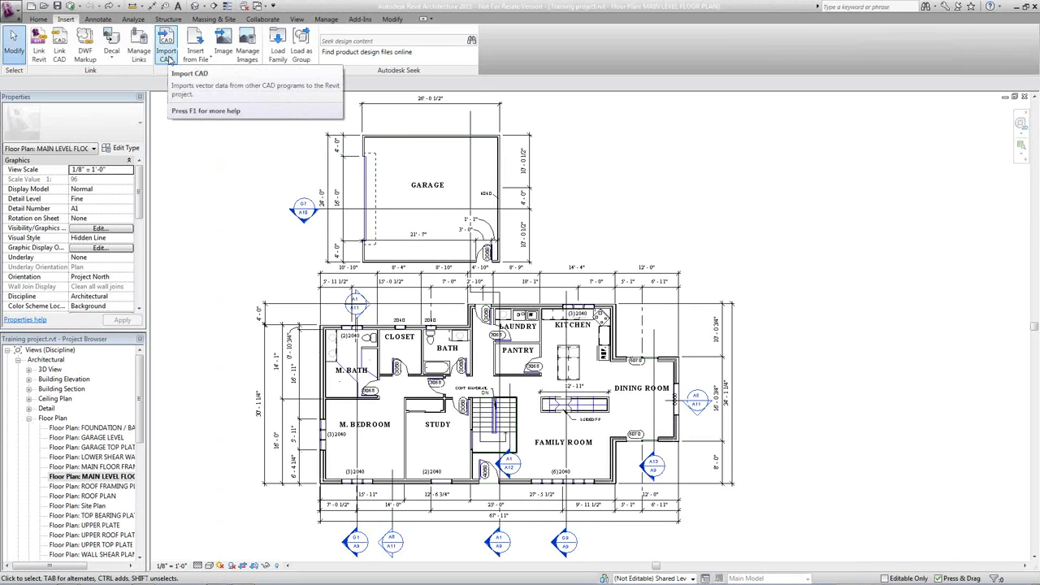
# Step: Review the options for inserting content from a file and inspect the project's managed raster images
pyautogui.click(195, 54)
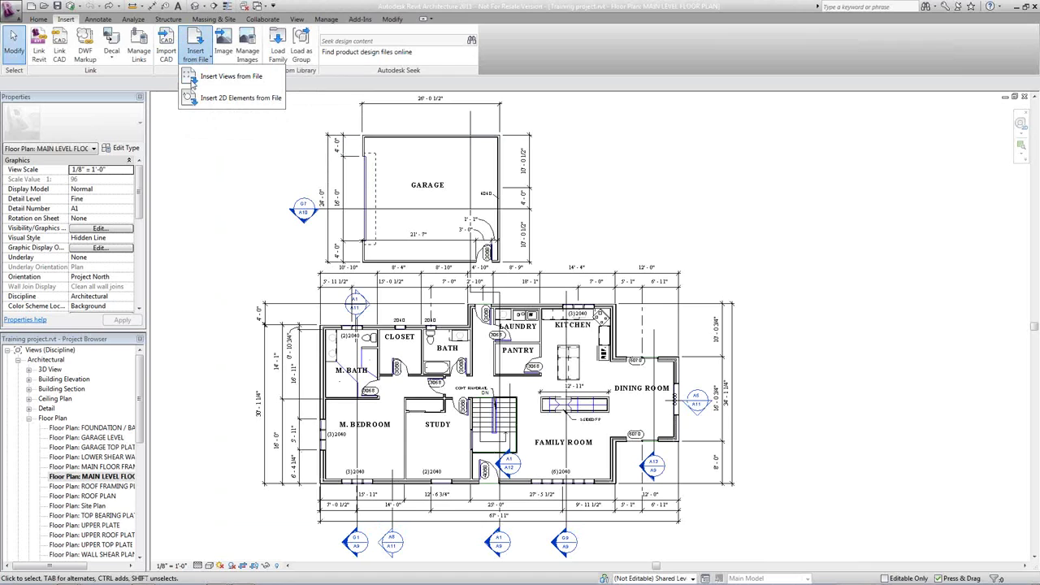
pyautogui.click(248, 50)
pyautogui.click(247, 50)
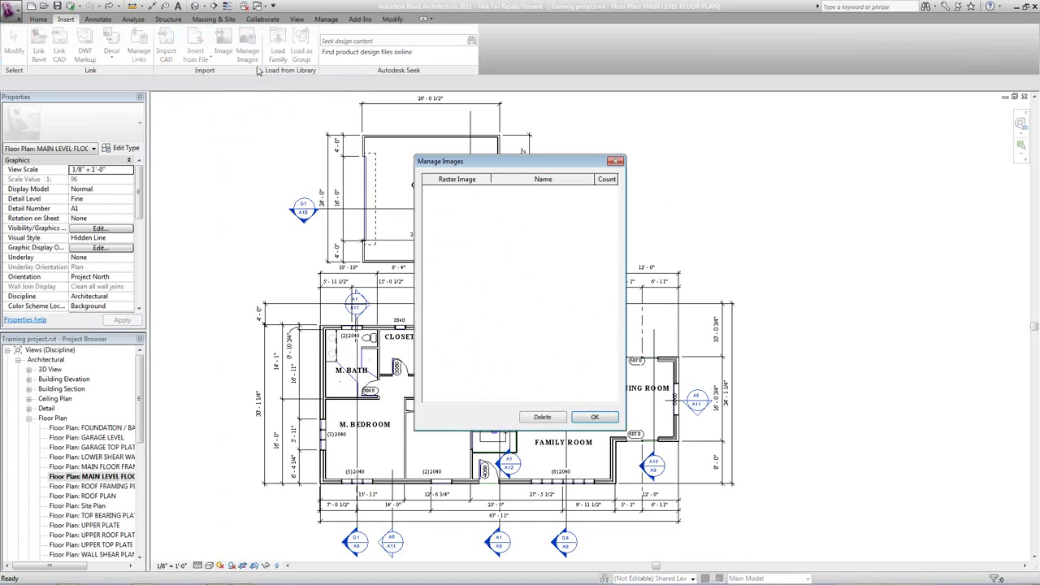
pyautogui.click(589, 417)
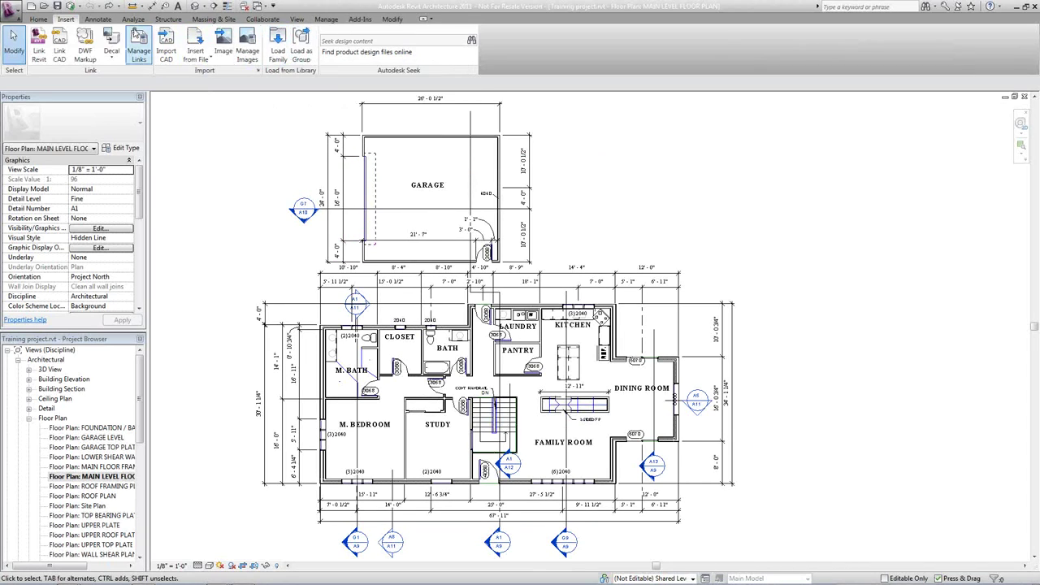
# Step: Survey the annotation, energy analysis, structure, massing and site, collaboration and view commands
pyautogui.click(97, 22)
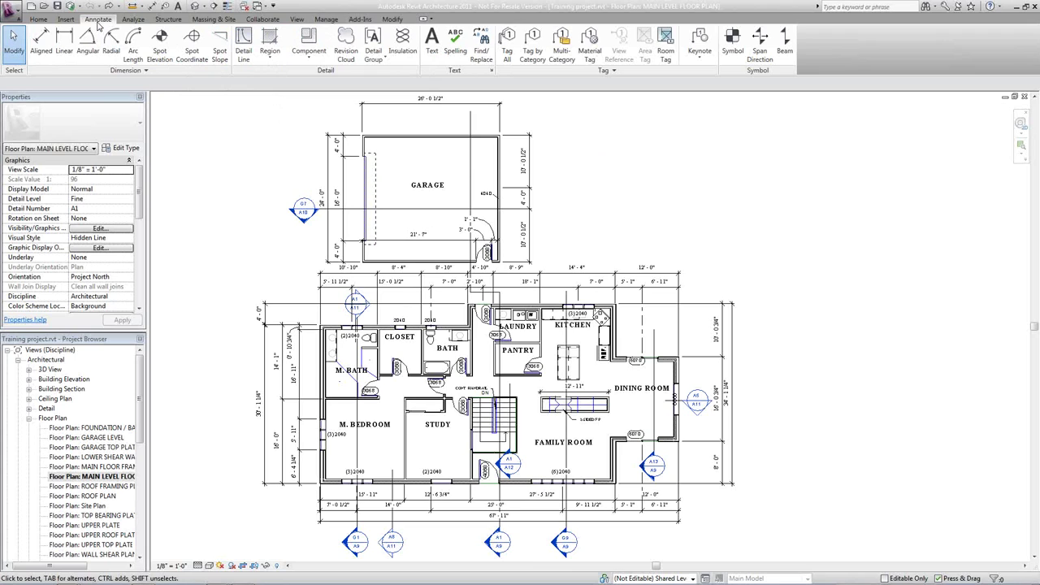
pyautogui.click(134, 21)
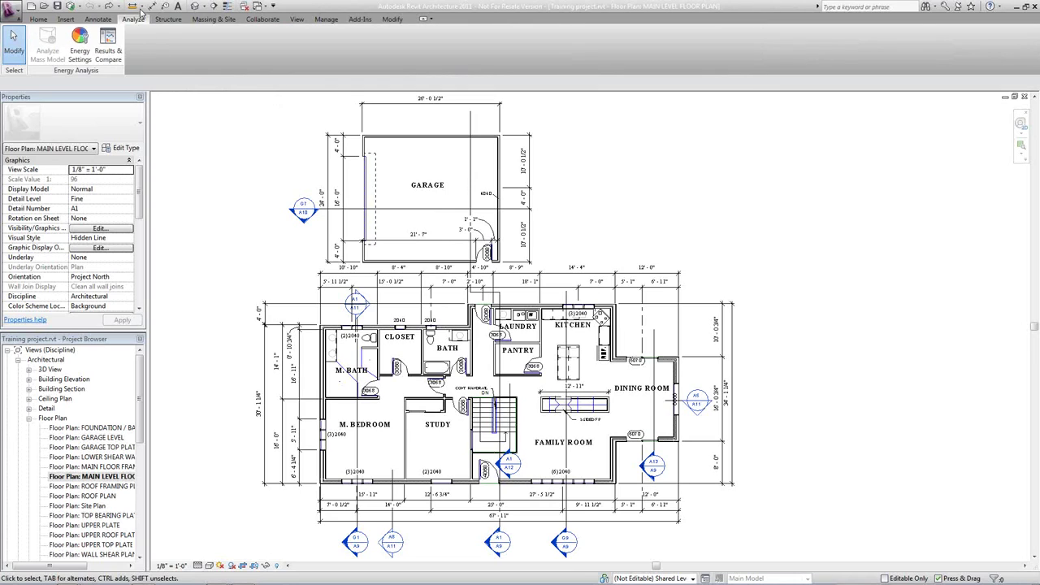
pyautogui.click(168, 19)
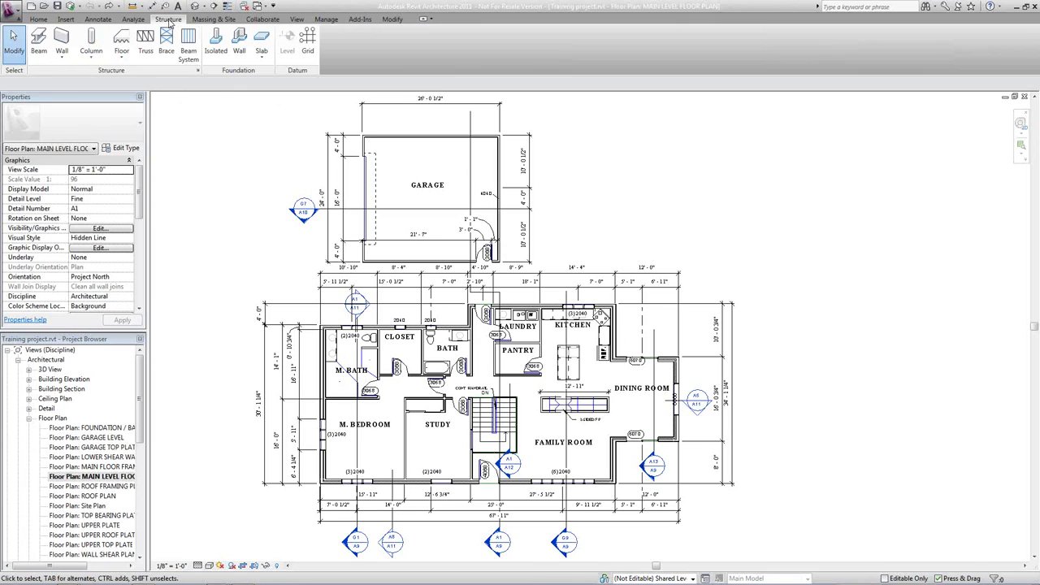
pyautogui.click(200, 19)
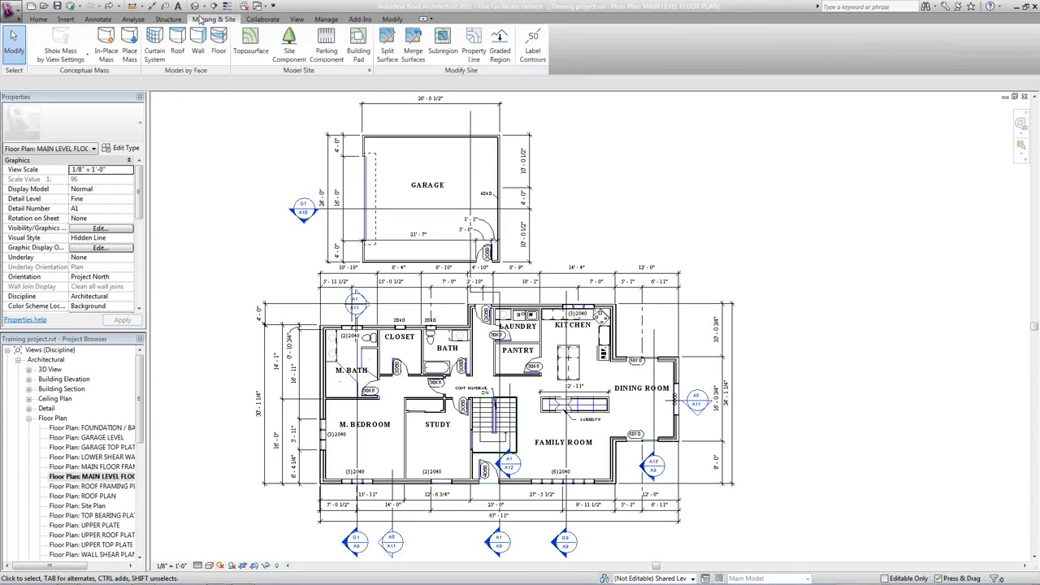
pyautogui.click(260, 22)
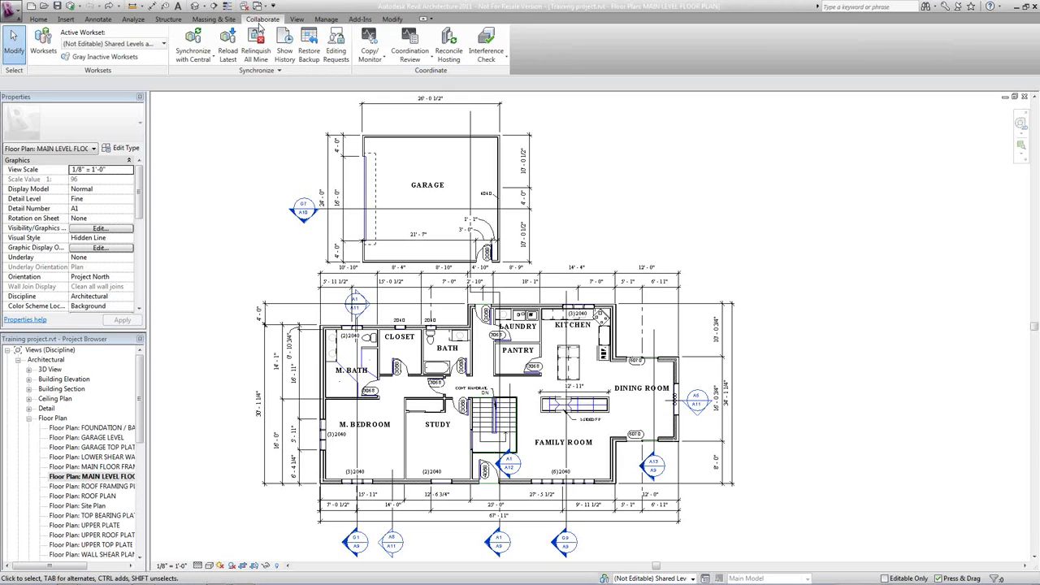
pyautogui.click(299, 21)
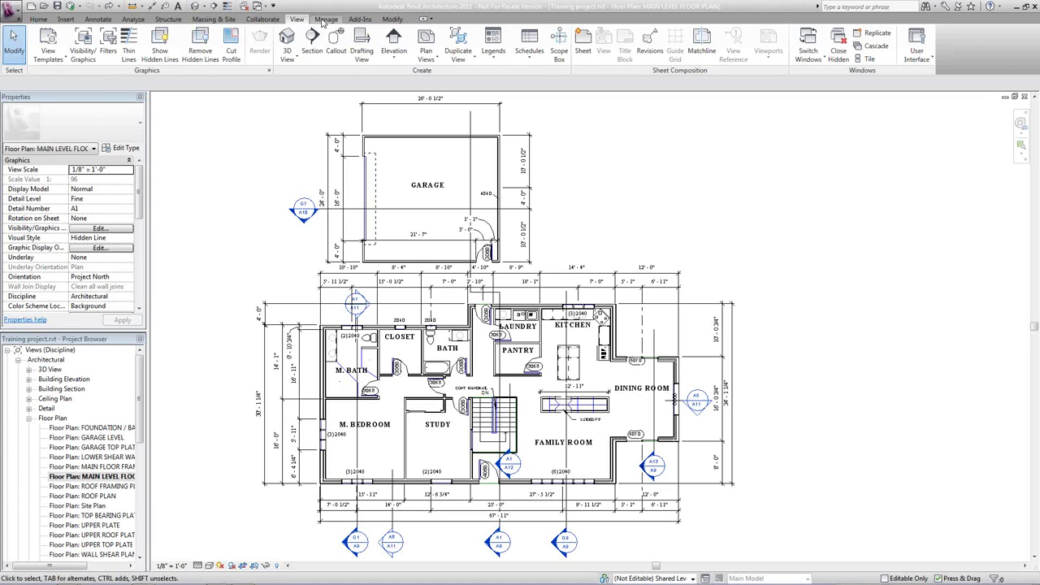
# Step: Examine the project management commands, including additional settings, coordinates and position, and the installed add-in tools
pyautogui.click(326, 20)
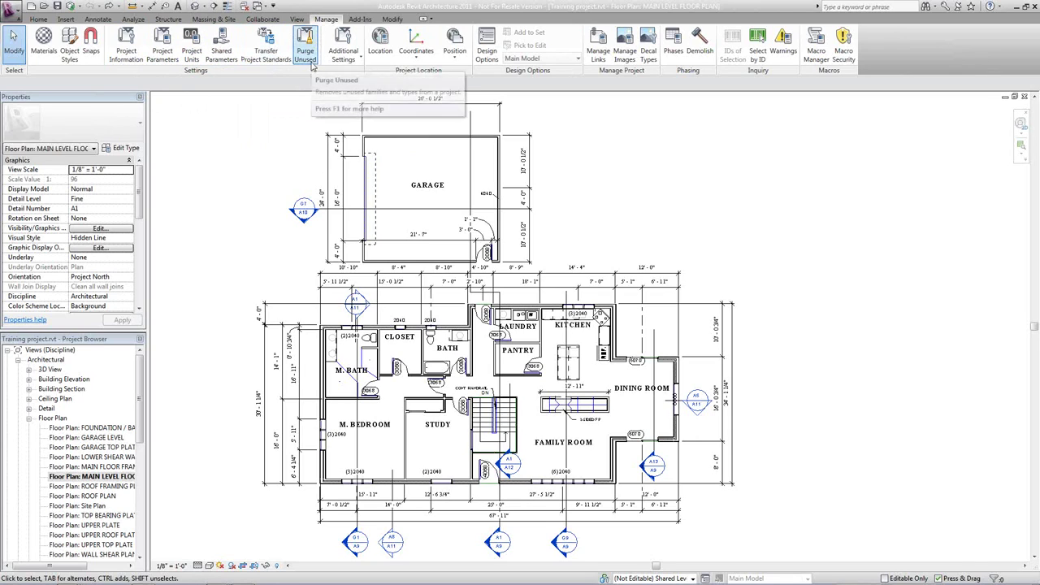
pyautogui.click(353, 62)
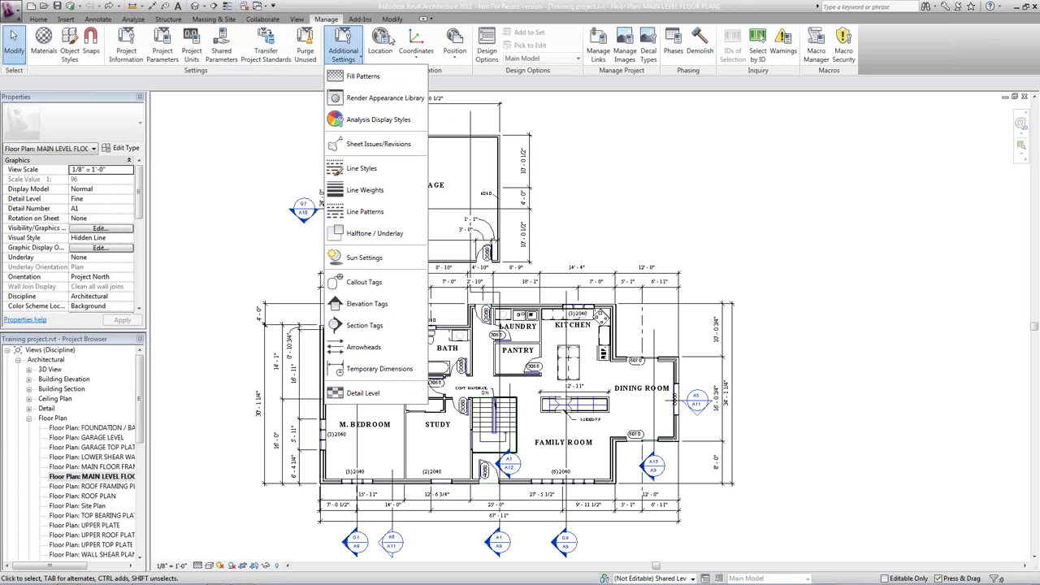
pyautogui.click(415, 55)
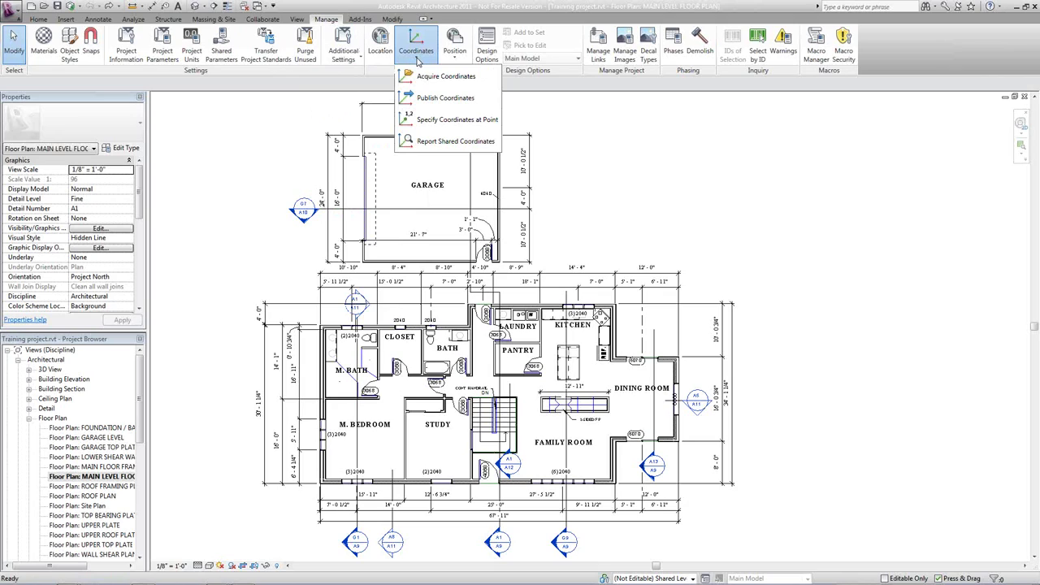
pyautogui.click(454, 56)
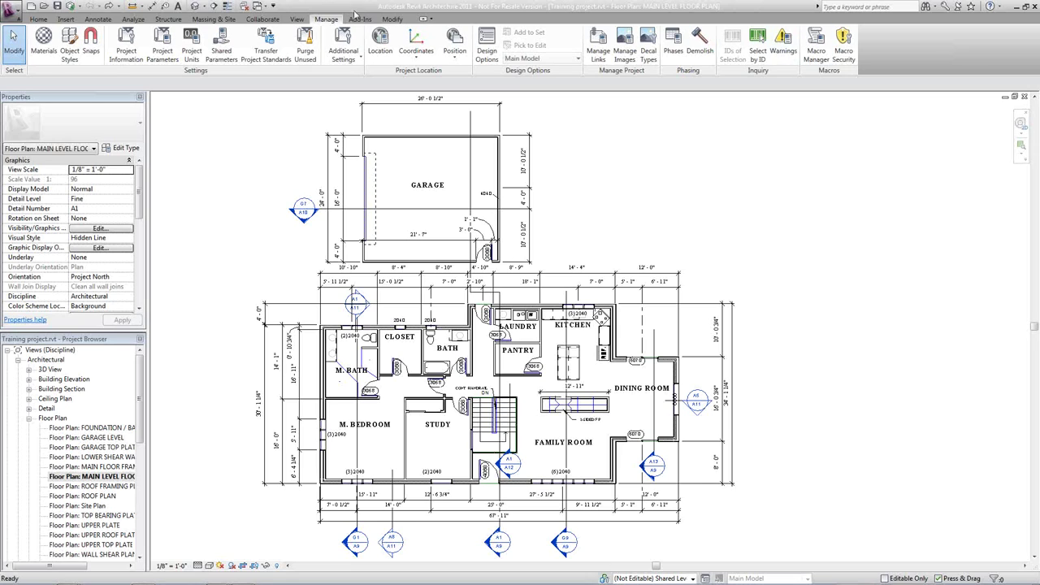
pyautogui.click(360, 19)
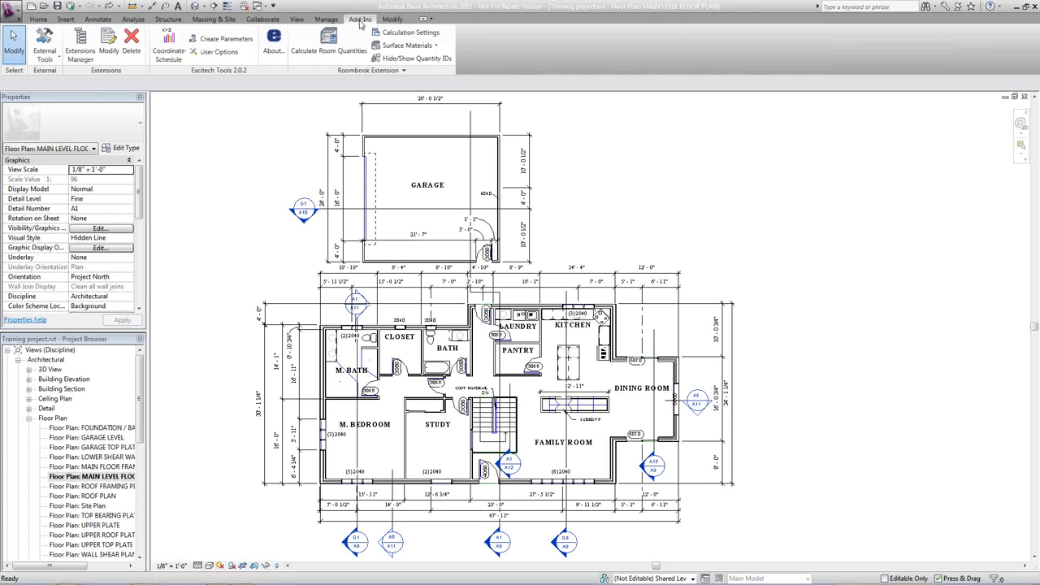
# Step: Examine the modification commands and select the garage wall, dimensions and bedroom section in turn to compare their contextual options, then clear the selection
pyautogui.click(392, 20)
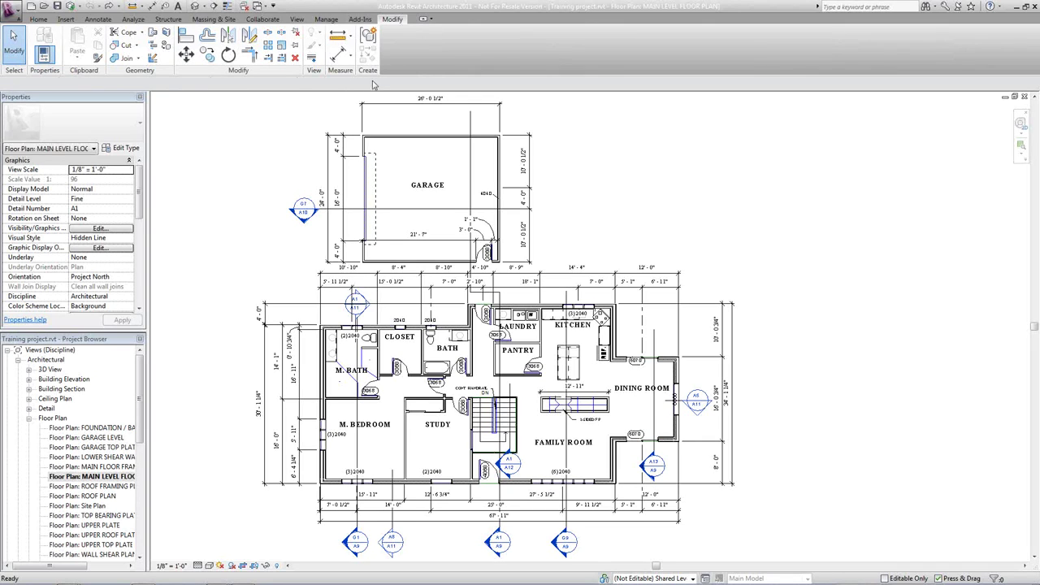
pyautogui.click(402, 134)
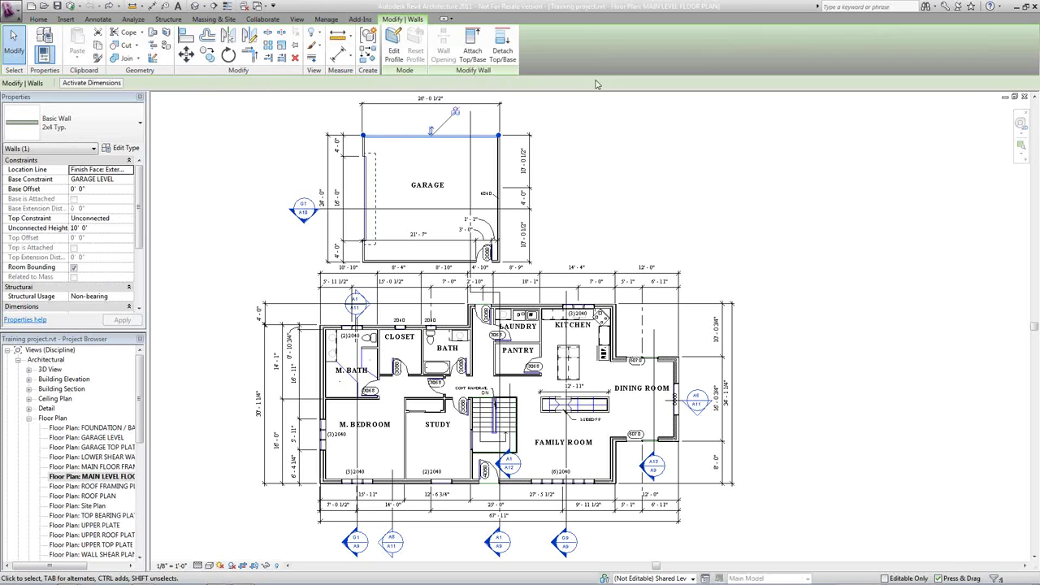
pyautogui.click(526, 140)
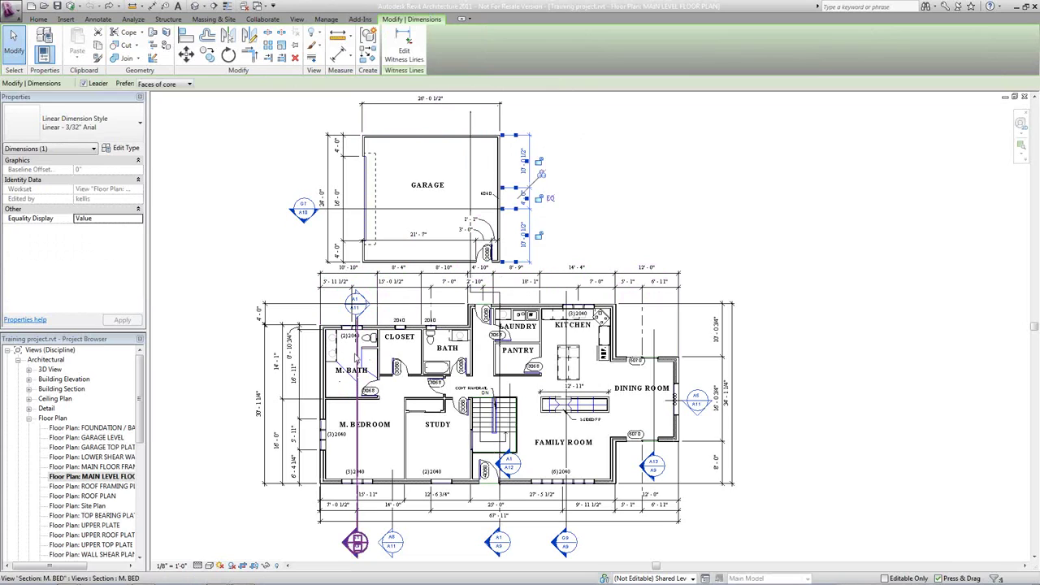
pyautogui.click(355, 357)
pyautogui.click(362, 137)
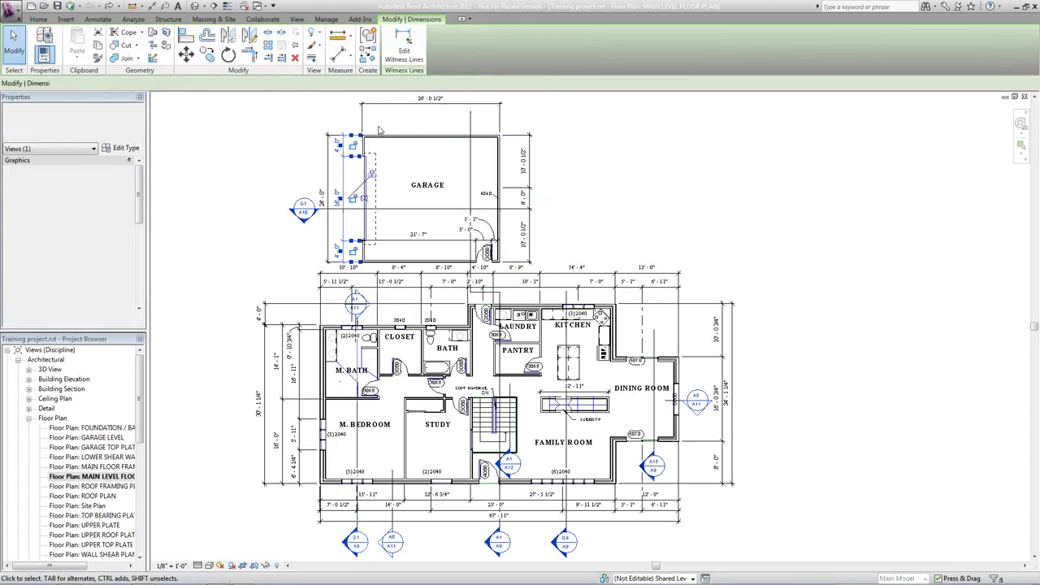
pyautogui.click(253, 135)
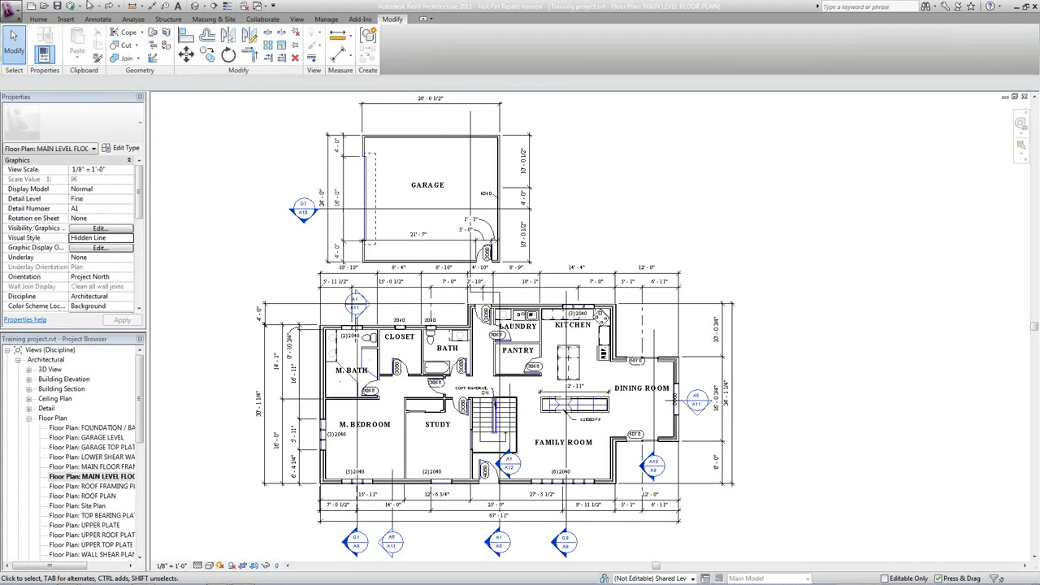
# Step: Review the commands offered for quick access customization and check the Communication Center for product updates
pyautogui.click(273, 7)
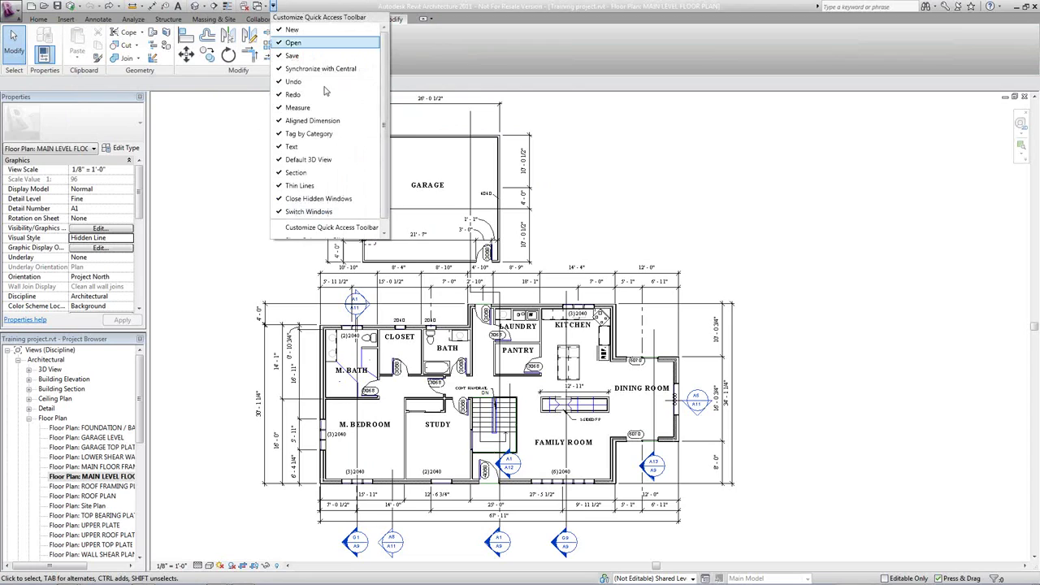
pyautogui.click(344, 188)
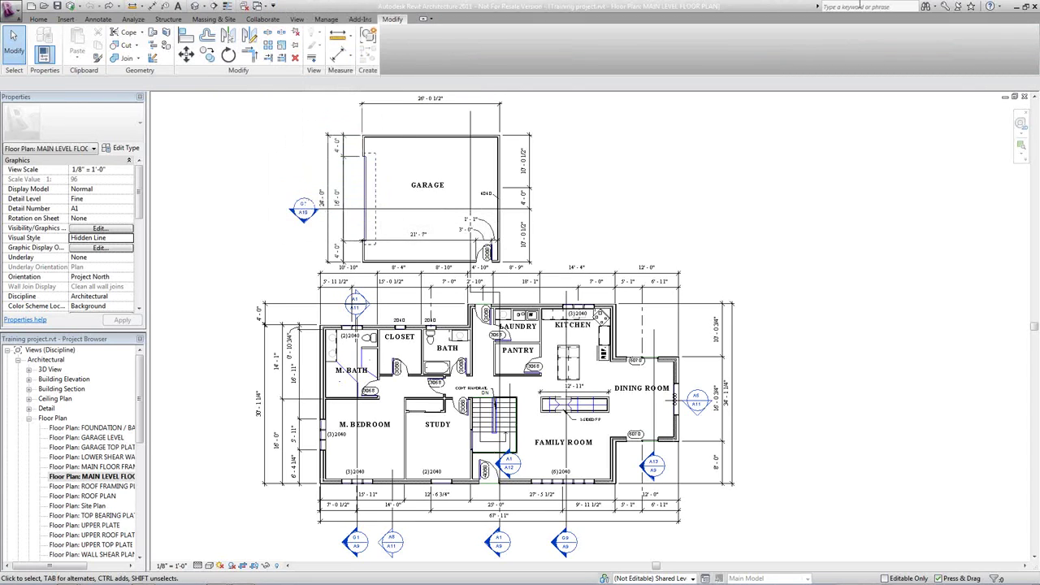
pyautogui.click(957, 10)
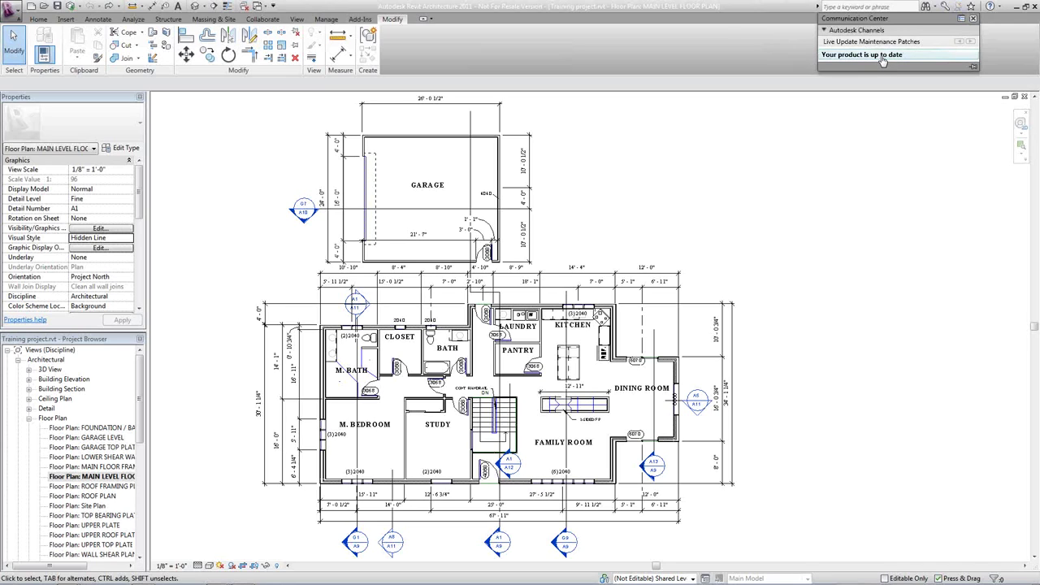
pyautogui.click(998, 52)
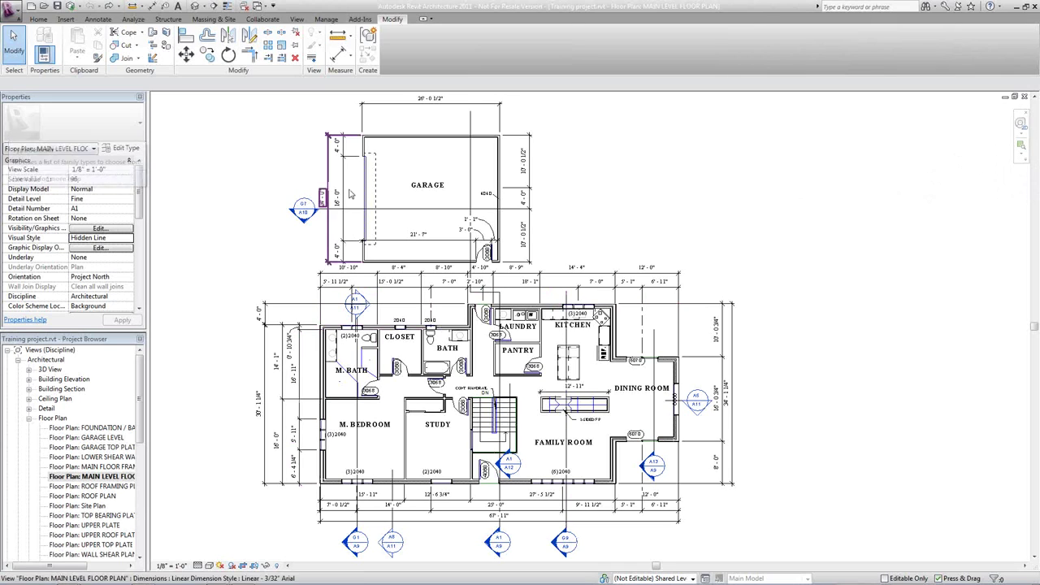
# Step: Select the garage's upper wall in the plan and review its available actions and instance properties
pyautogui.click(389, 138)
pyautogui.rightClick(390, 141)
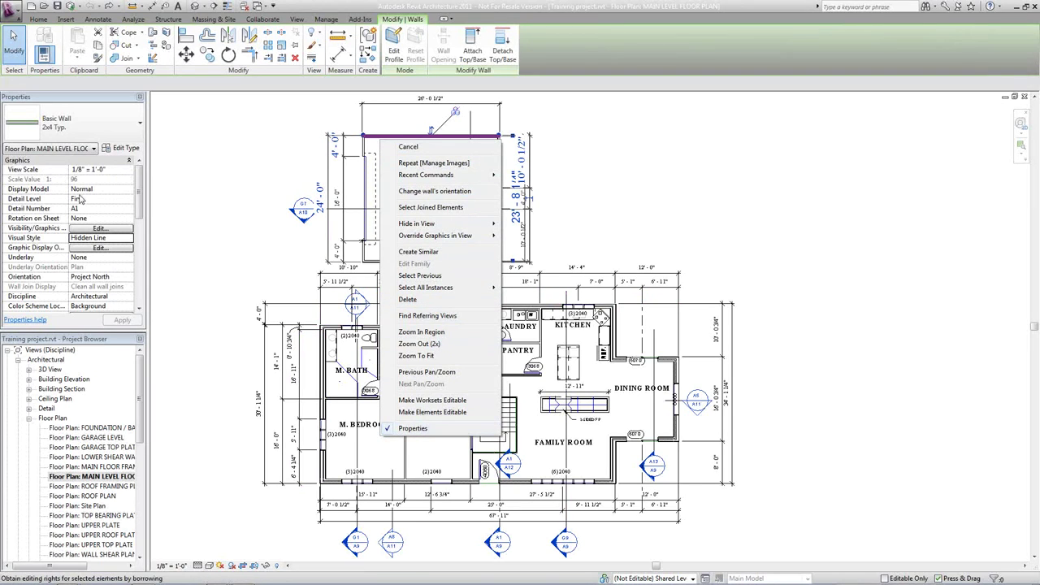
pyautogui.click(203, 170)
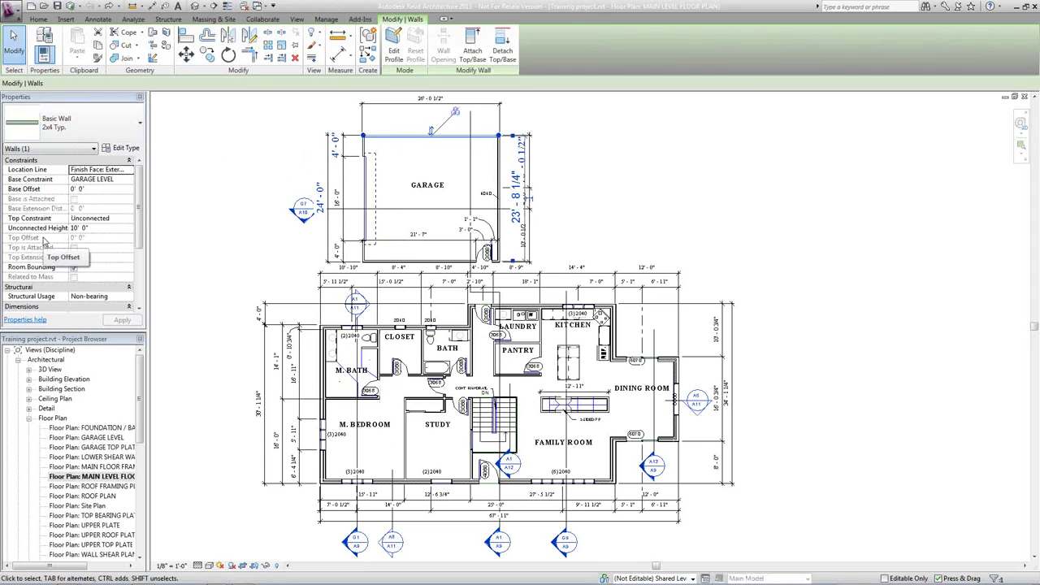
# Step: Clear the garage wall selection and review the main level floor plan's view properties, from graphics through extents and phasing
pyautogui.click(214, 217)
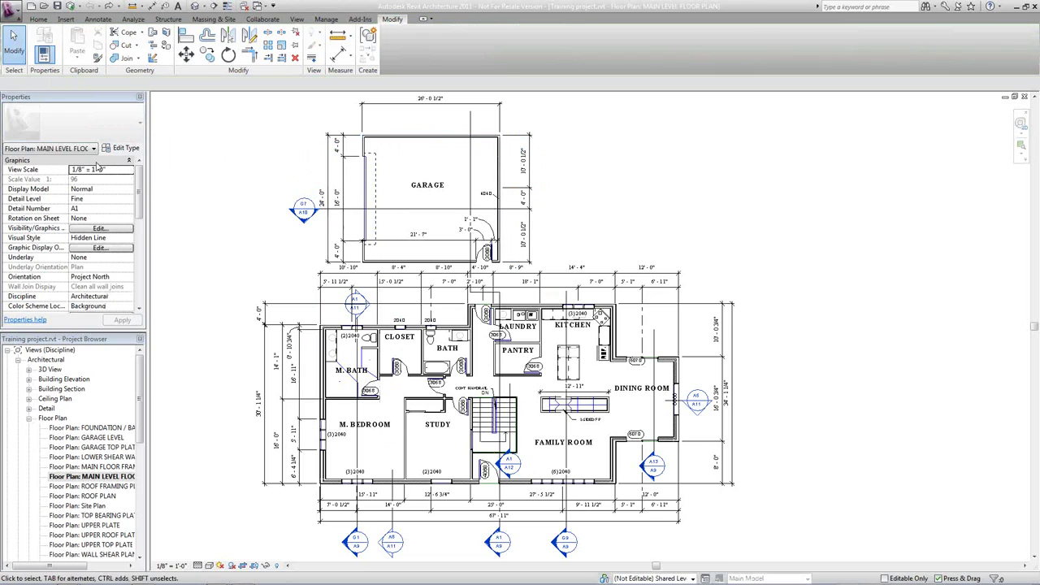
pyautogui.moveTo(143, 189); pyautogui.dragTo(140, 277)
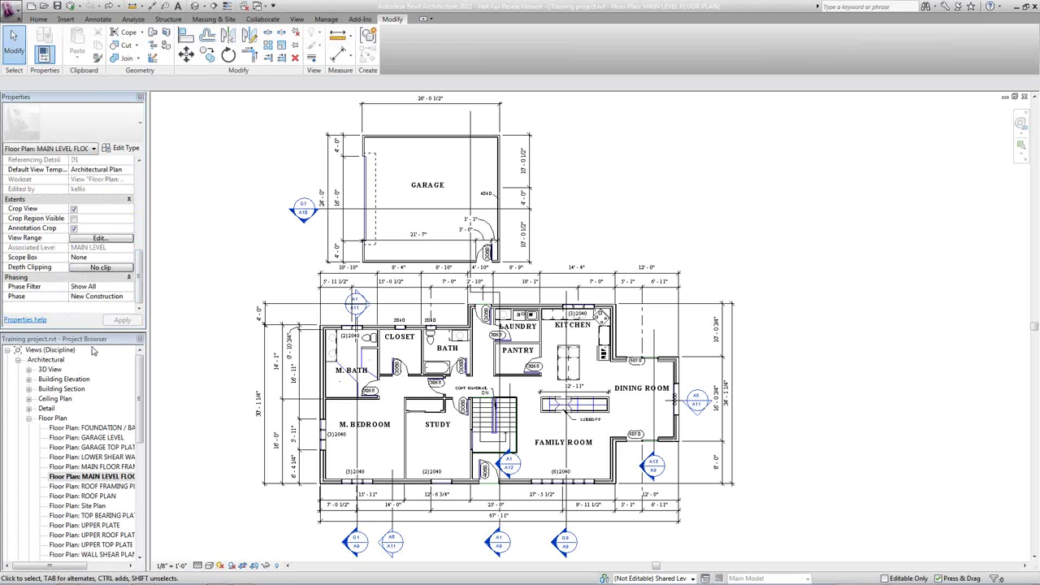
# Step: Collapse the Floor Plan, Sheets and Architectural branches of the project browser, highlight Revit Links, and return to the plan view
pyautogui.click(30, 419)
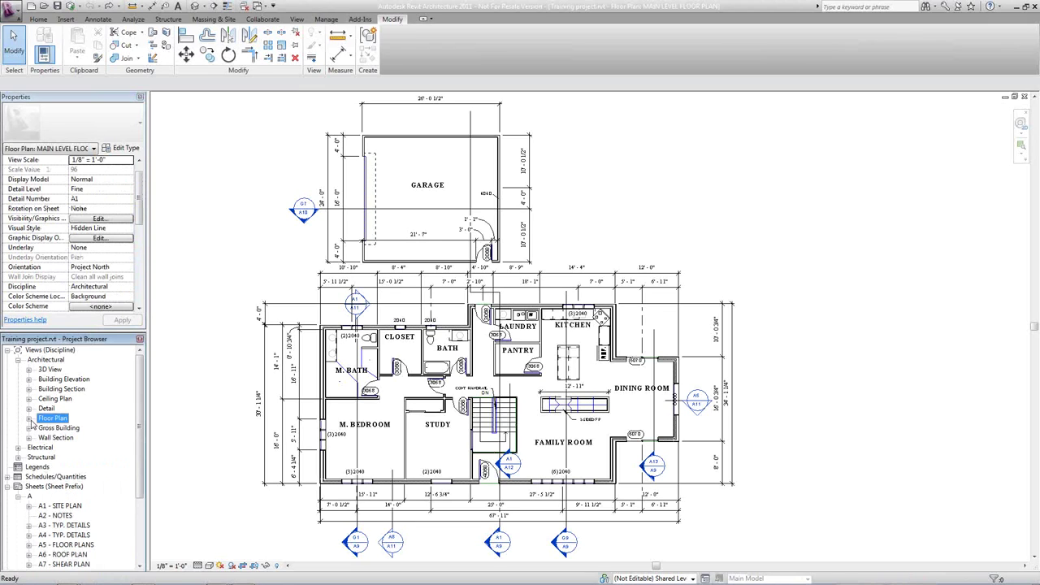
pyautogui.click(17, 495)
pyautogui.click(7, 486)
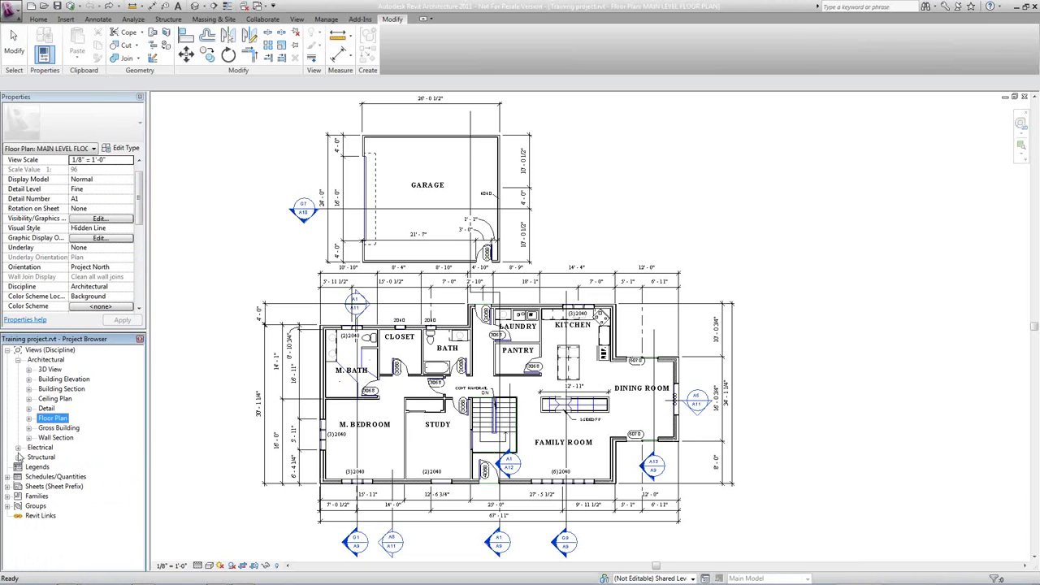
pyautogui.click(17, 360)
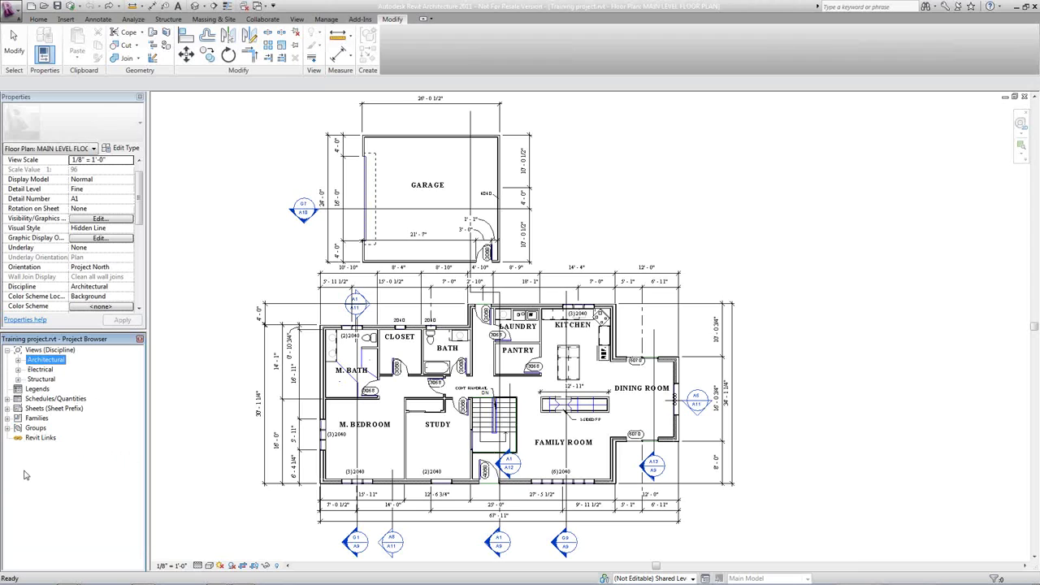
pyautogui.click(40, 439)
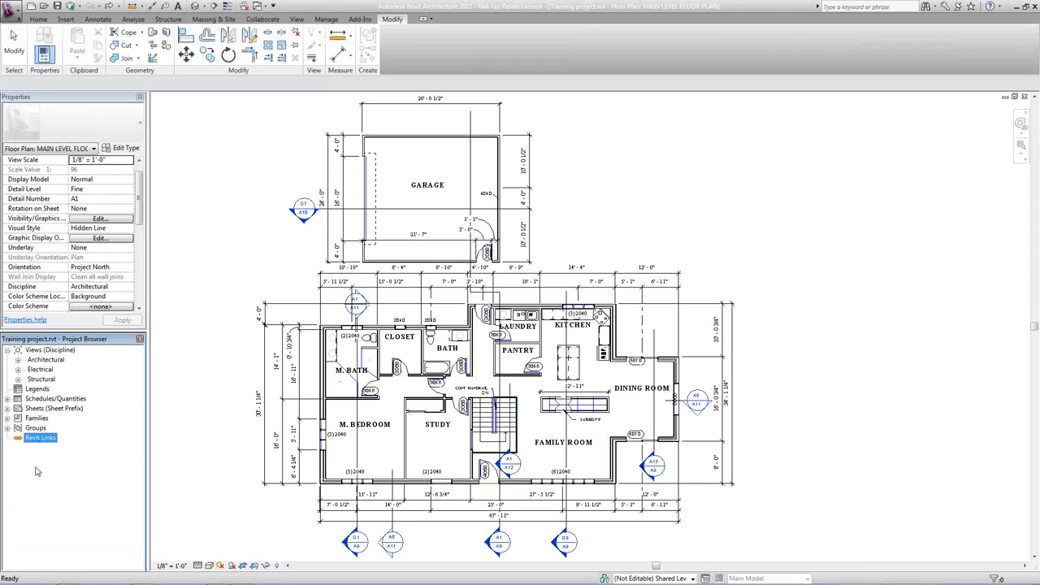
pyautogui.click(200, 355)
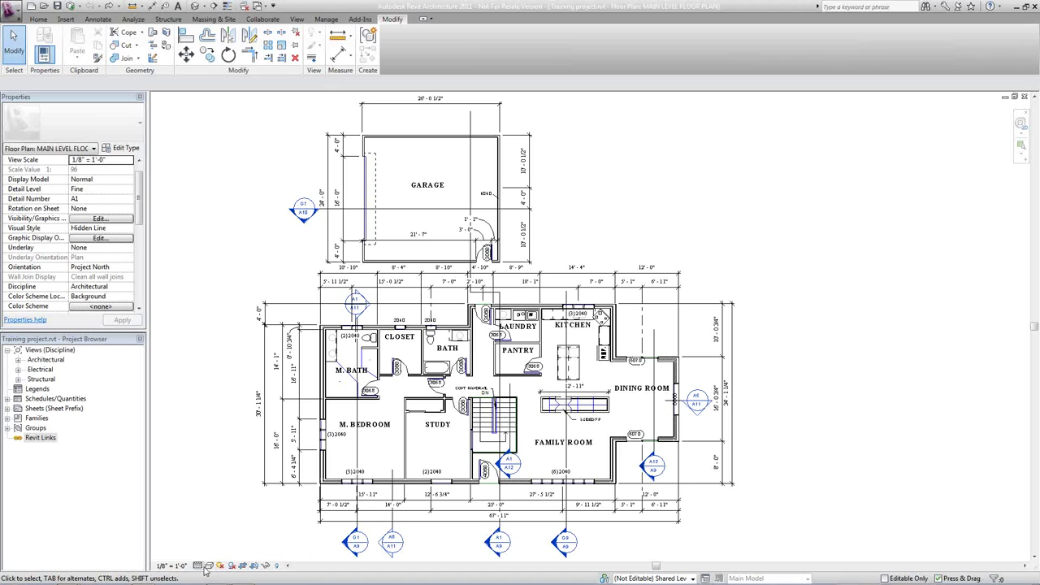
# Step: Review the view scales available for the floor plan and dismiss the list without choosing one
pyautogui.click(171, 565)
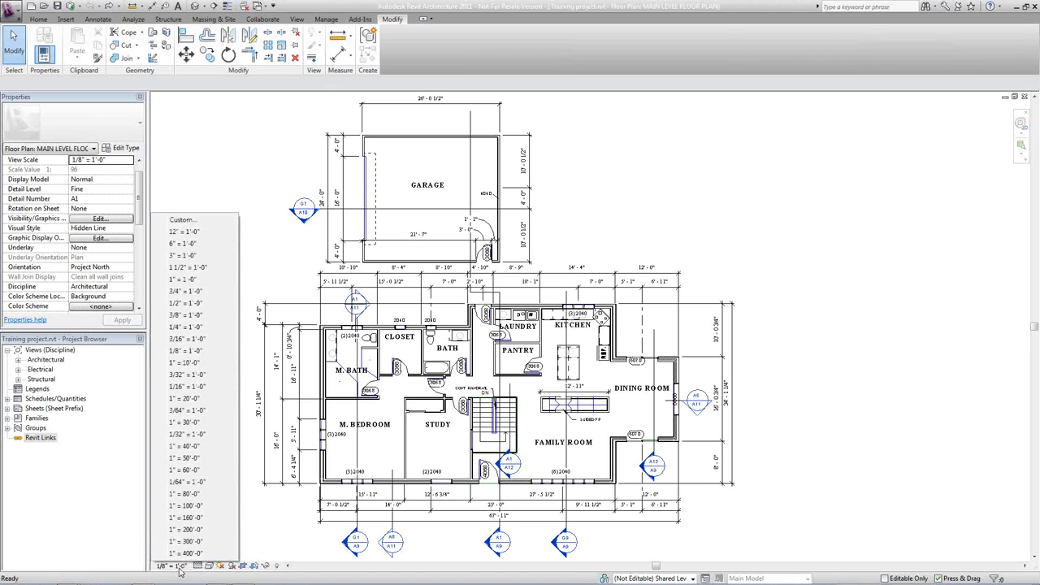
pyautogui.click(327, 548)
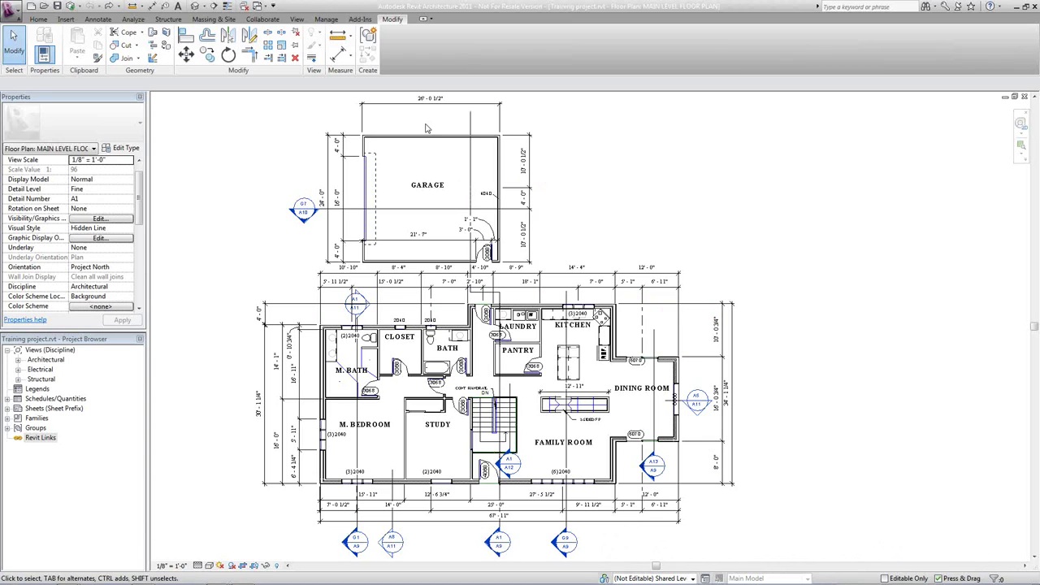
# Step: Cycle the ribbon through its minimized states, from panel buttons to panel titles to tabs only, and back to the full ribbon
pyautogui.click(427, 22)
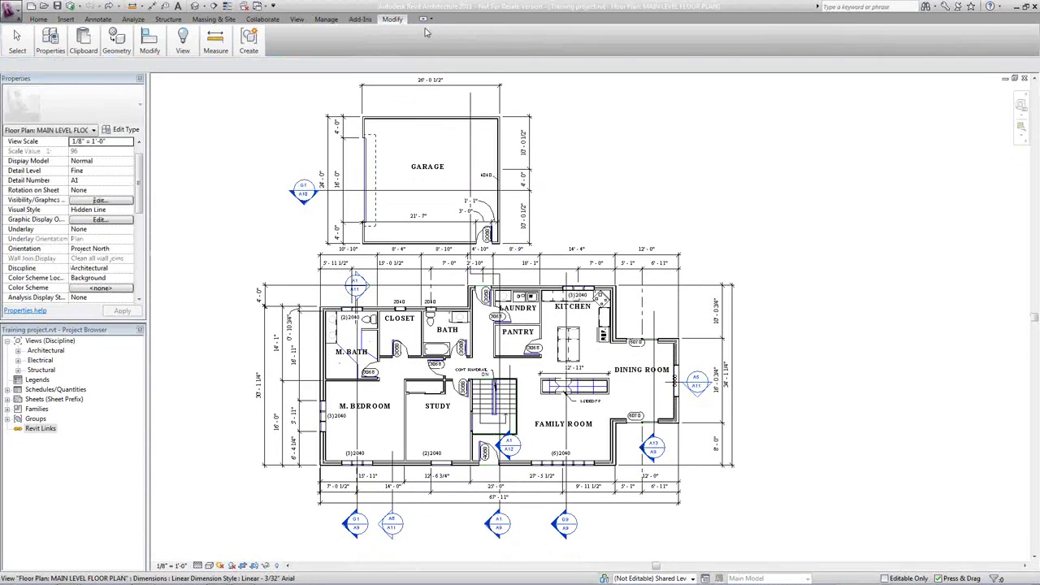
pyautogui.click(423, 21)
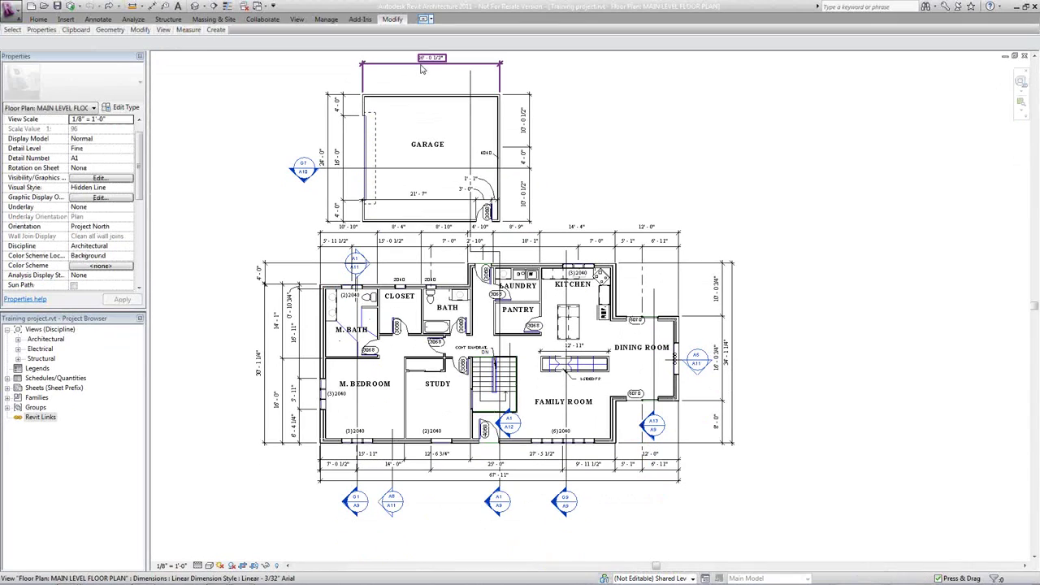
pyautogui.click(423, 20)
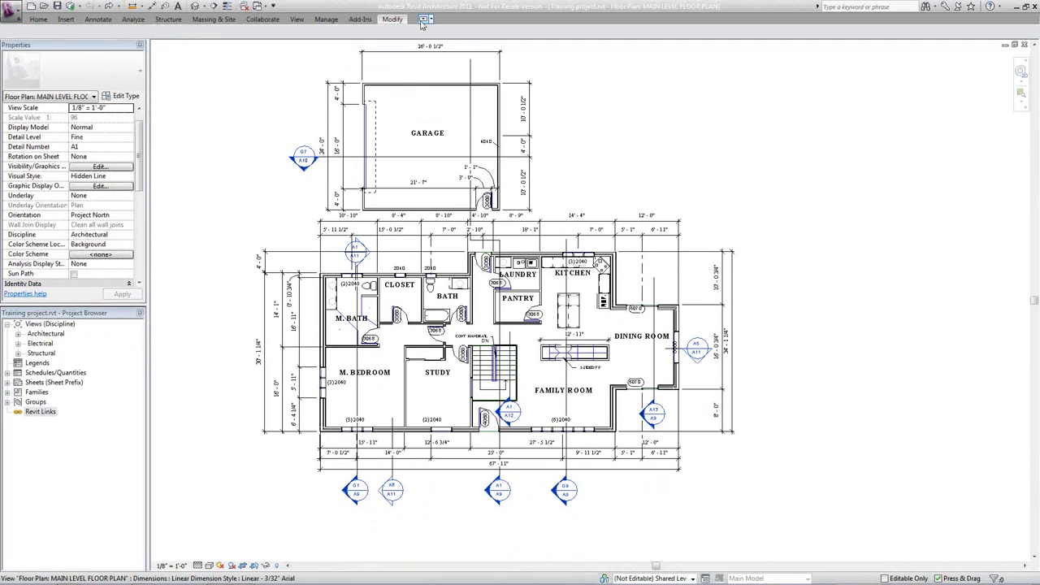
pyautogui.click(423, 20)
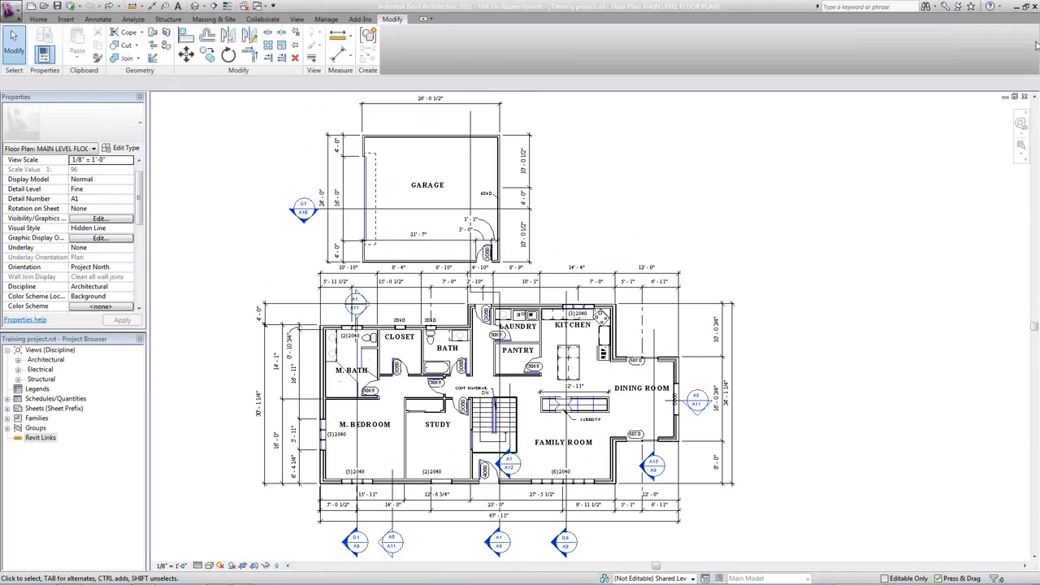